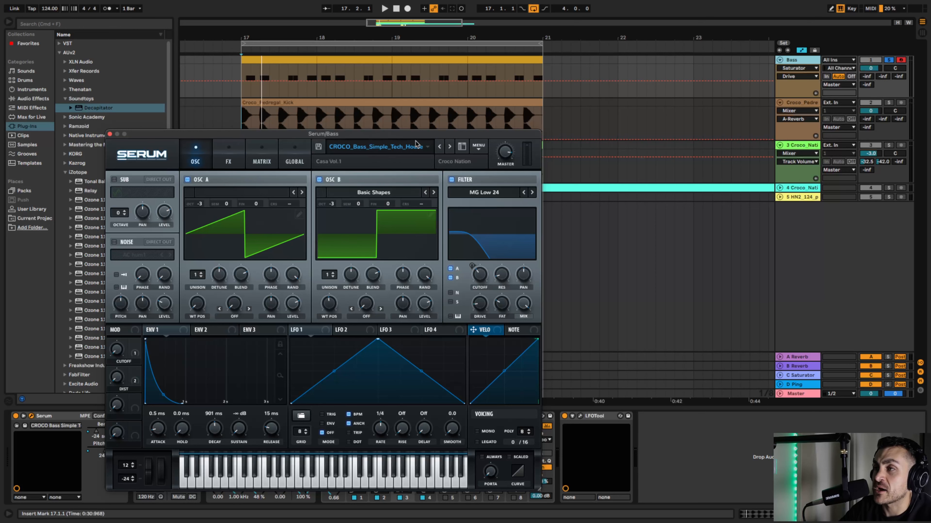
# Step: Close the Serum plug-in window and start playback of the soloed Bass loop from bar 17
pyautogui.moveTo(415, 135); pyautogui.dragTo(420, 89)
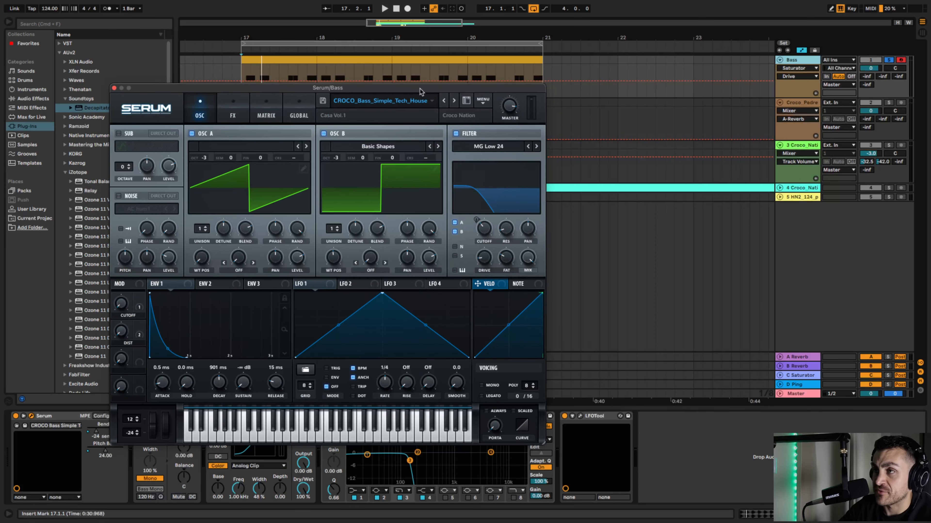
pyautogui.click(114, 89)
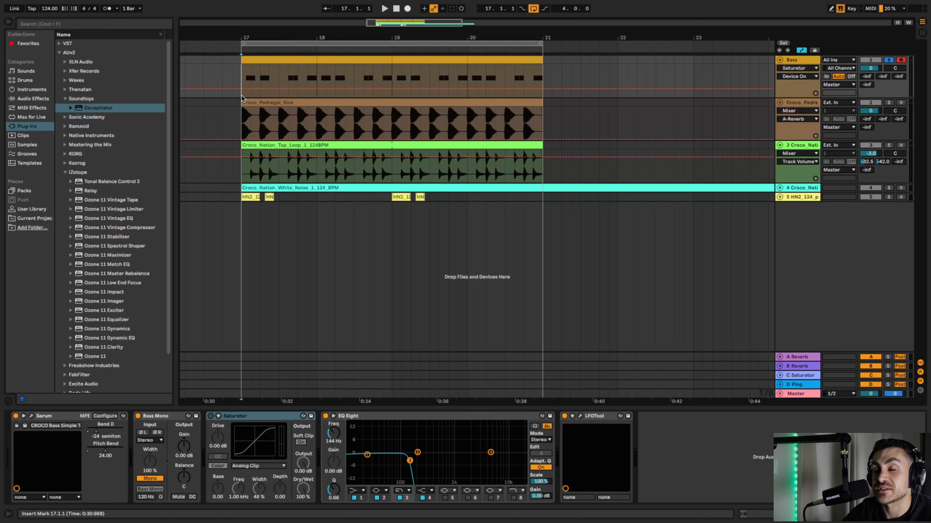
pyautogui.press('space')
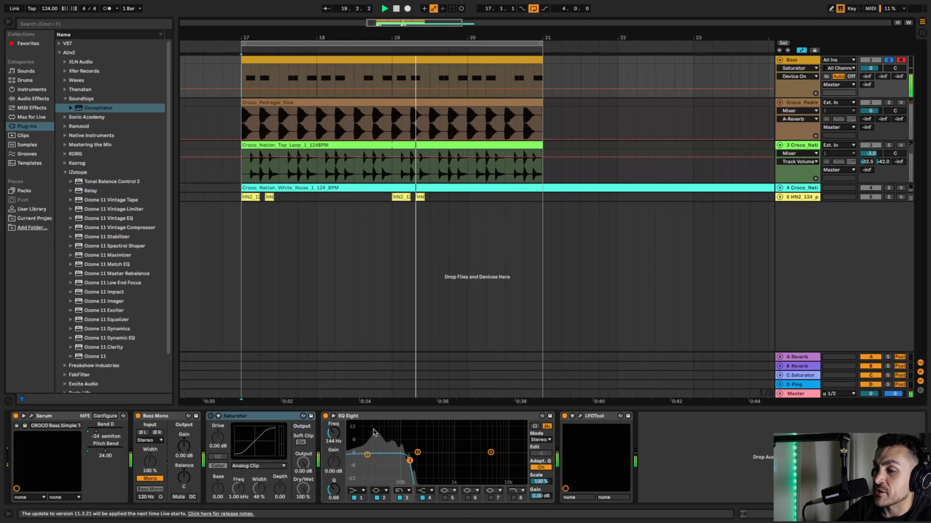
# Step: Enable the Saturator on the Bass track, push its Drive to 36 dB and pull it back to about 31.4 dB
pyautogui.click(211, 415)
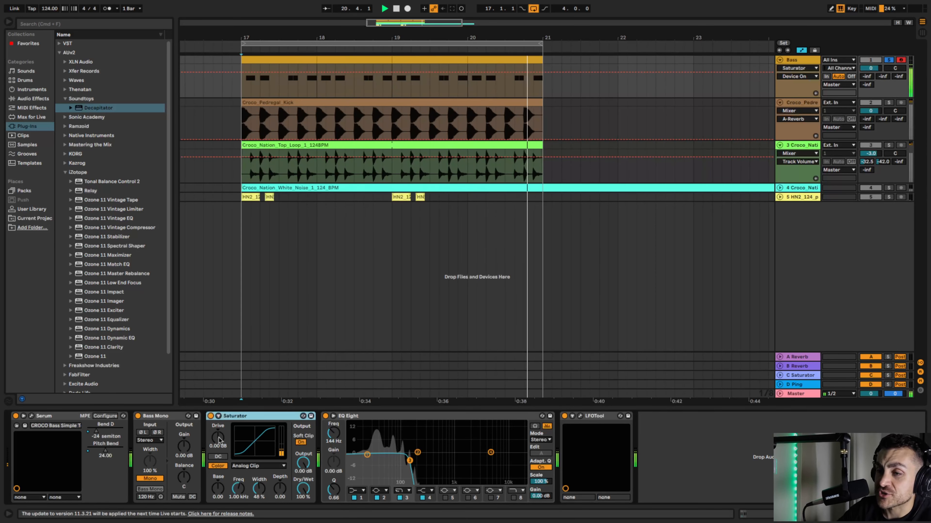
pyautogui.moveTo(219, 439); pyautogui.dragTo(218, 347)
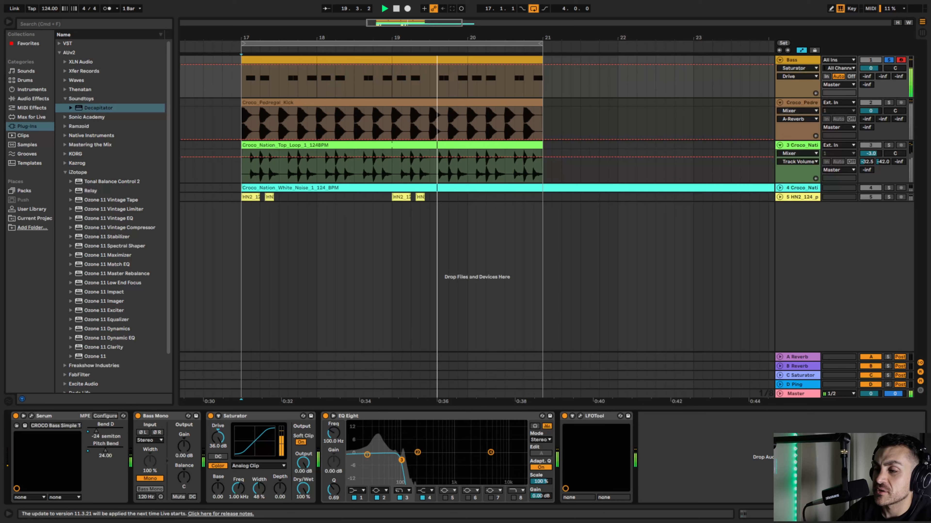
pyautogui.click(221, 437)
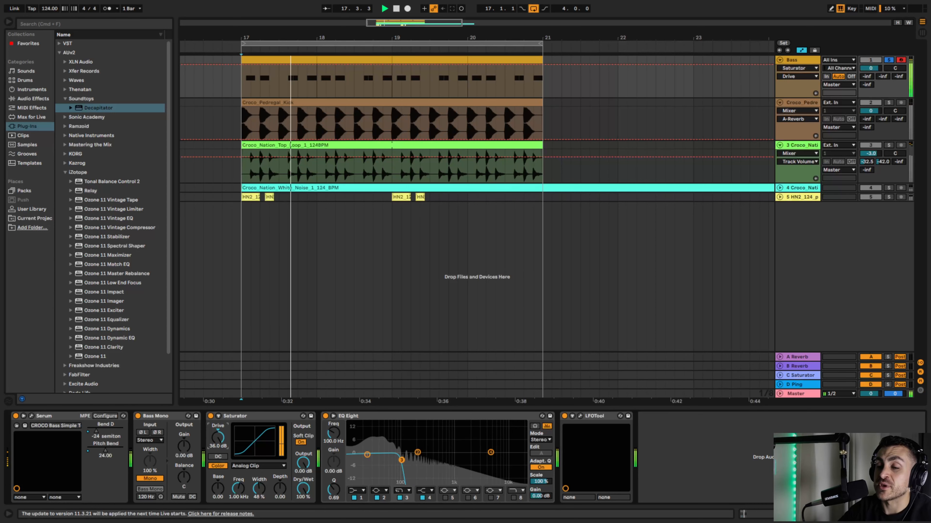
pyautogui.moveTo(221, 438); pyautogui.dragTo(221, 467)
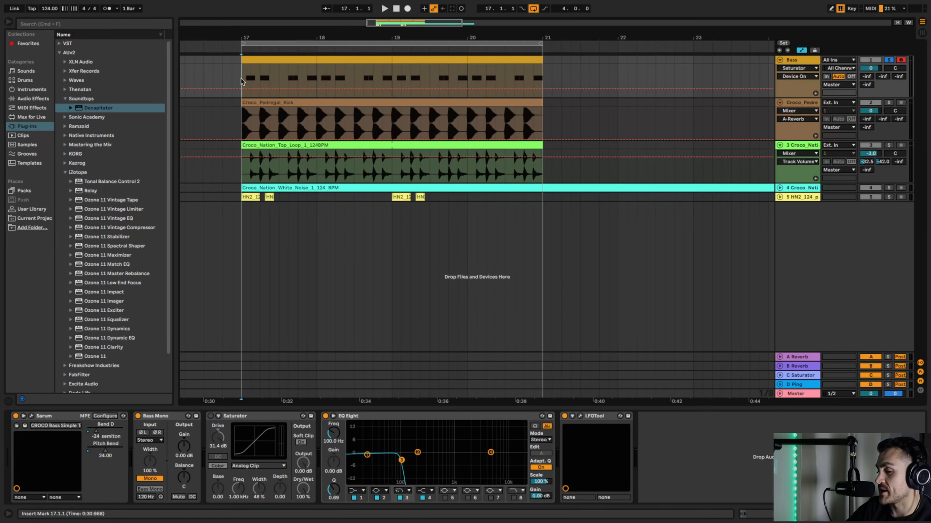
# Step: Play the Bass loop, lower the Saturator's Drive to about 24 dB and switch the effect back on
pyautogui.press('space')
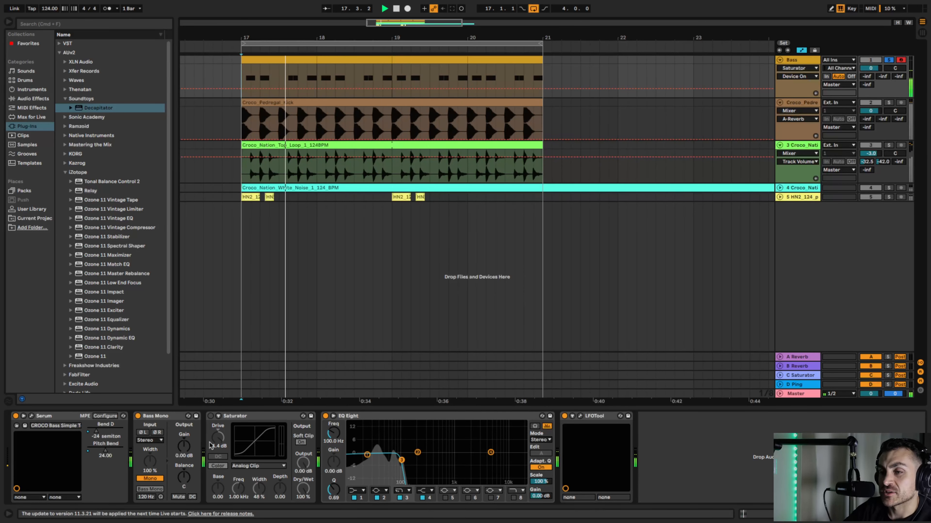
pyautogui.moveTo(217, 438)
pyautogui.mouseDown()
pyautogui.moveTo(217, 461)
pyautogui.moveTo(218, 414)
pyautogui.moveTo(218, 443)
pyautogui.mouseUp()
pyautogui.click(211, 417)
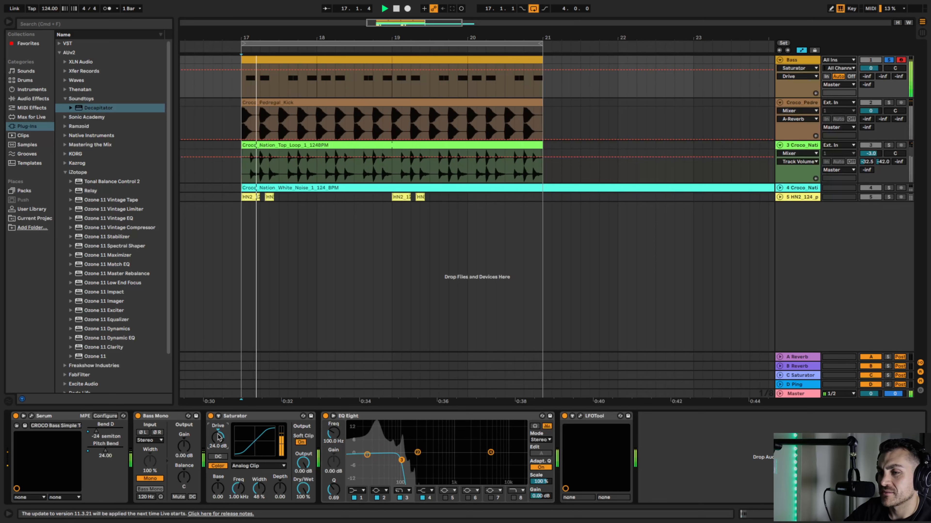
# Step: Try the Medium Curve type on the Saturator with Drive at about 27.4 dB
pyautogui.click(262, 467)
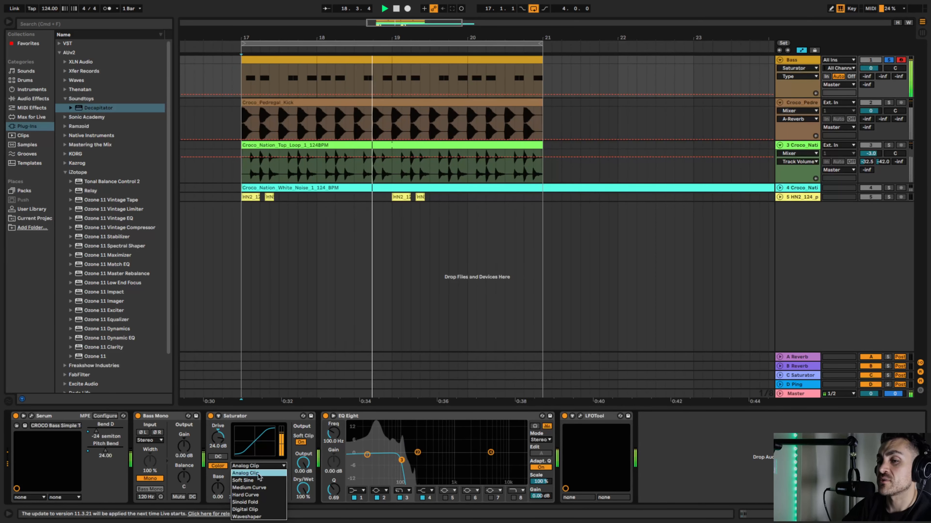
pyautogui.click(249, 487)
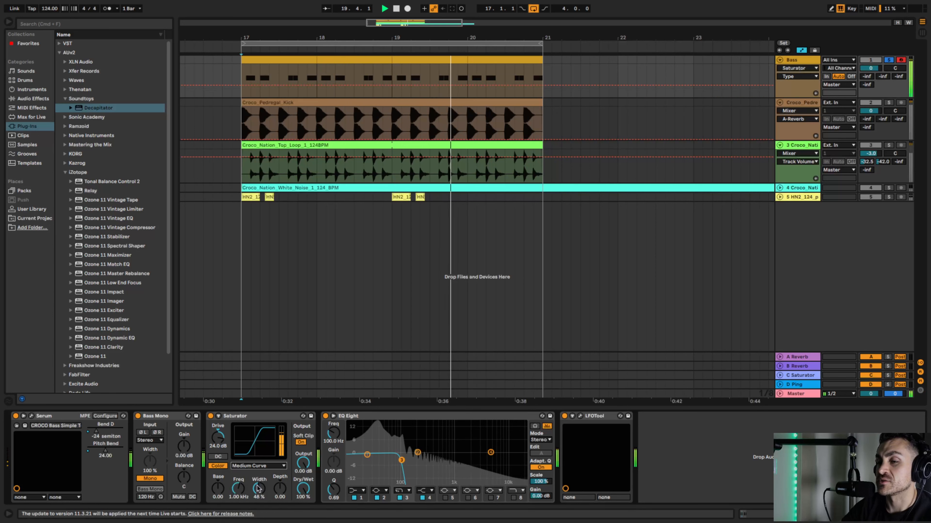
pyautogui.moveTo(219, 438); pyautogui.dragTo(219, 432)
# Step: Try the Hard Curve type on the Saturator with Drive at 36 dB
pyautogui.click(262, 467)
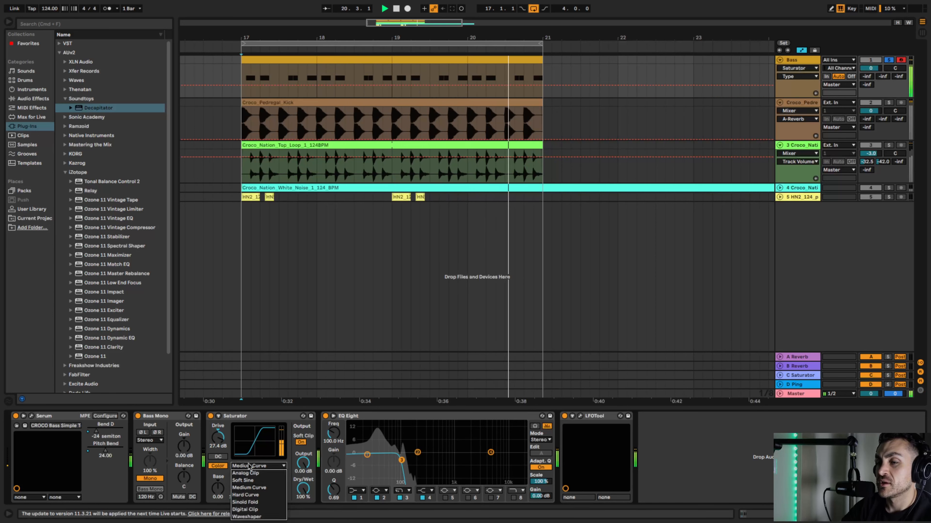
pyautogui.click(252, 497)
pyautogui.moveTo(221, 442); pyautogui.dragTo(222, 429)
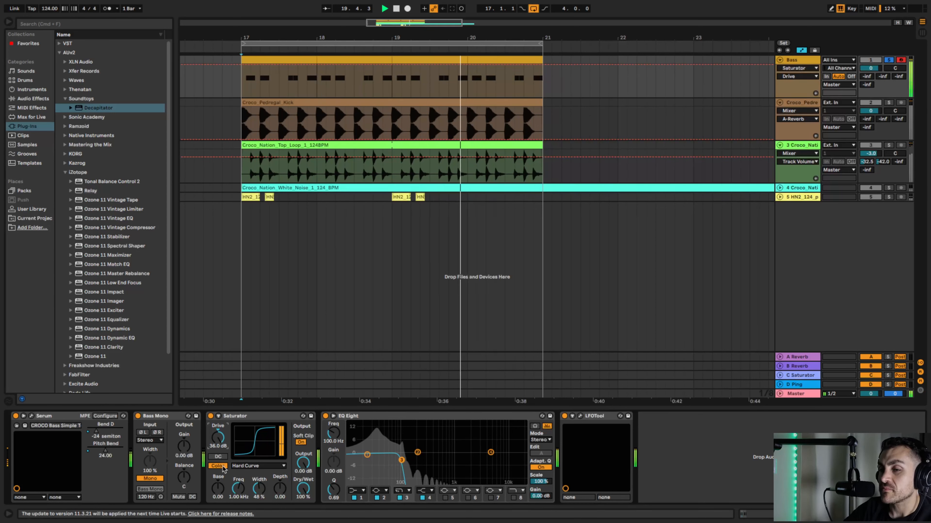
# Step: Set the Saturator's curve type to Analog Clip, lower Drive to about 14.3 dB and stop playback
pyautogui.click(239, 468)
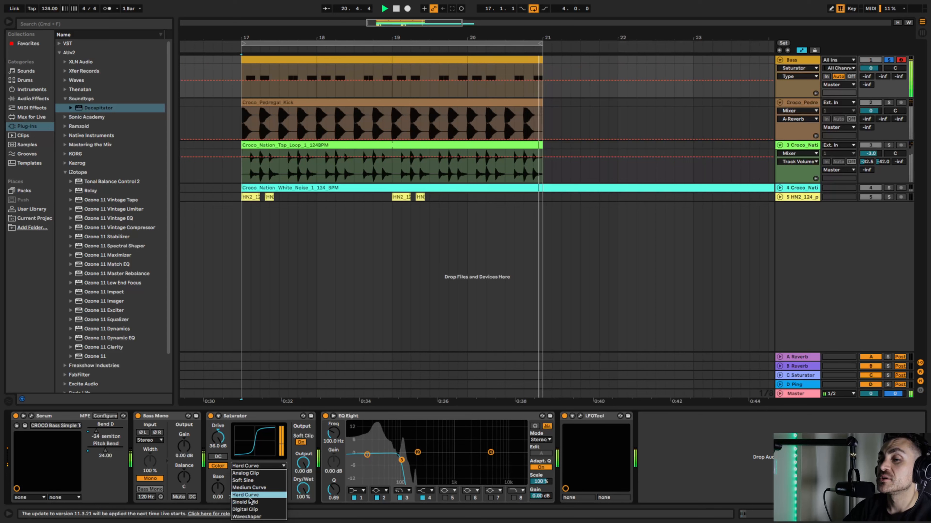
pyautogui.click(255, 473)
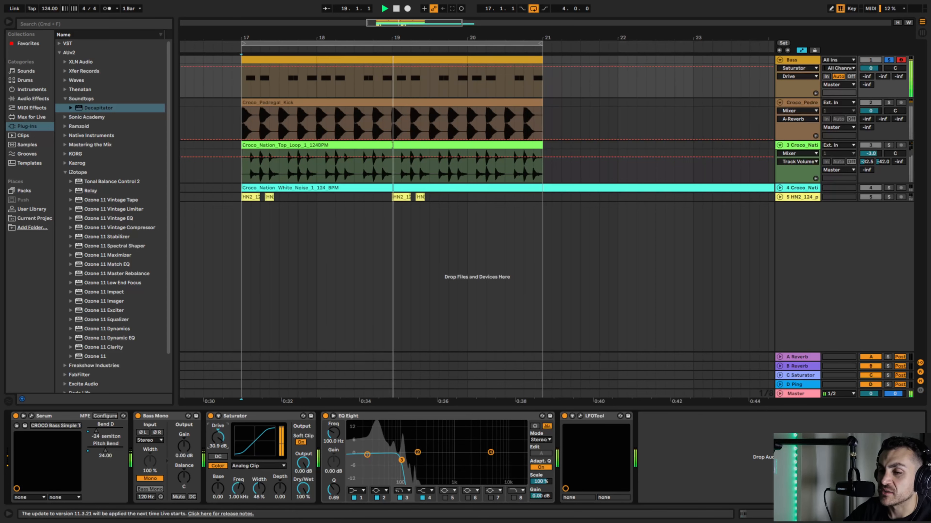
pyautogui.moveTo(218, 437); pyautogui.dragTo(218, 454)
pyautogui.press('space')
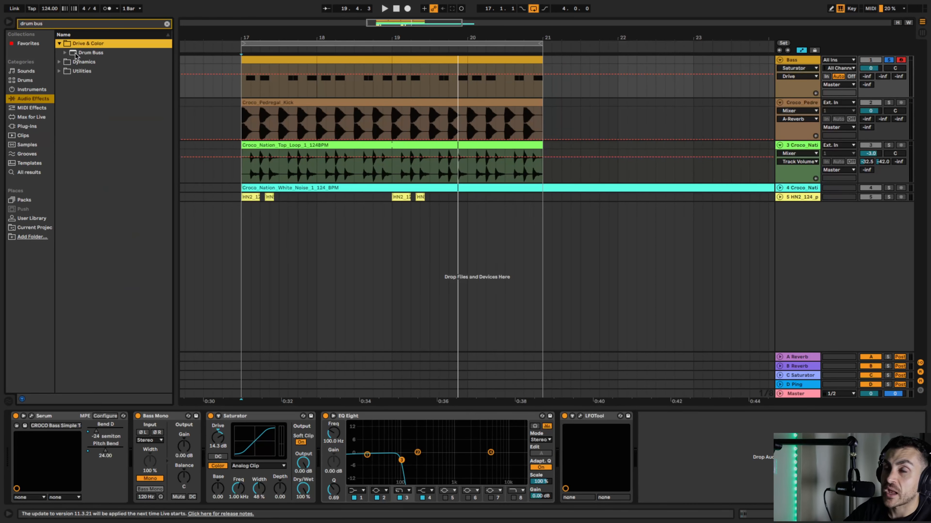
# Step: Add Drum Buss to the Bass track between Saturator and EQ Eight, and bypass the Saturator
pyautogui.doubleClick(78, 54)
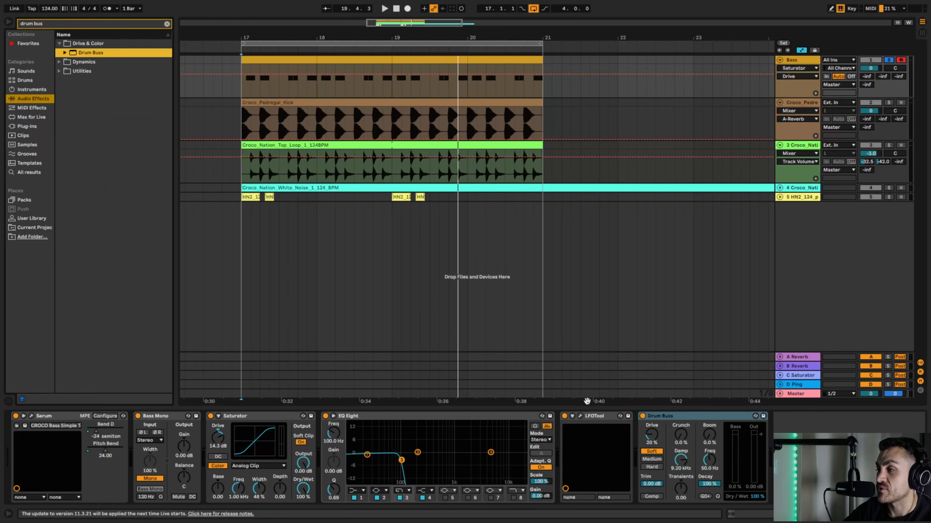
pyautogui.moveTo(660, 420); pyautogui.dragTo(331, 417)
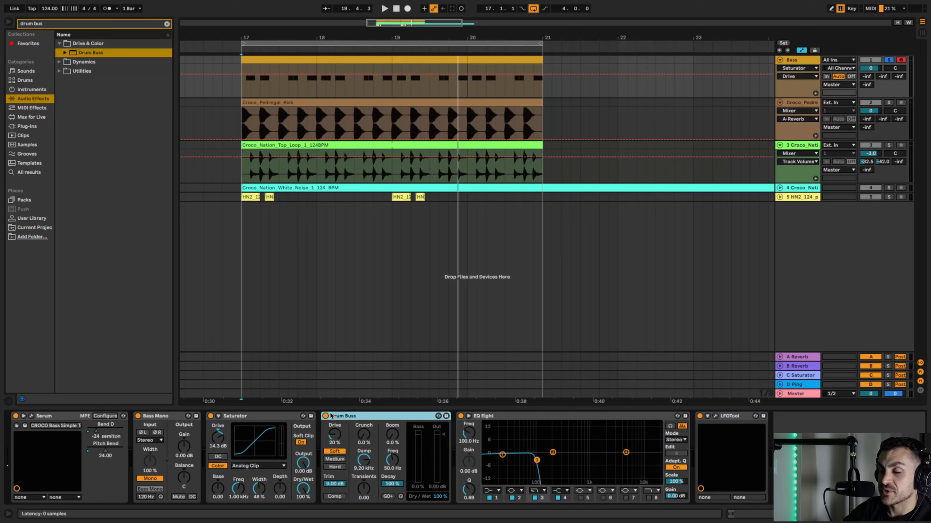
pyautogui.click(210, 416)
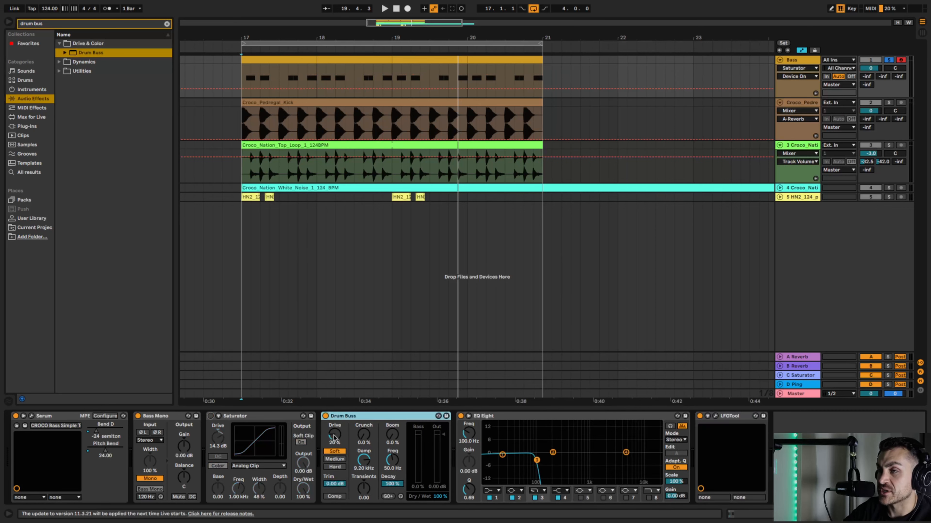
# Step: While the loop plays from bar 17, set Drum Buss Drive to 63% and Crunch to 100%, and enable its compressor
pyautogui.click(240, 96)
pyautogui.press('space')
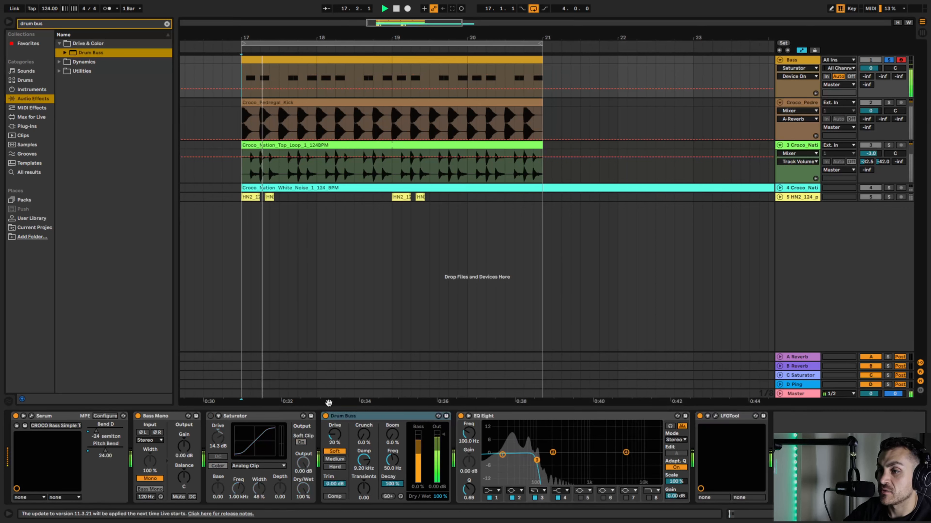
pyautogui.click(334, 435)
pyautogui.moveTo(334, 435); pyautogui.dragTo(363, 376)
pyautogui.click(336, 498)
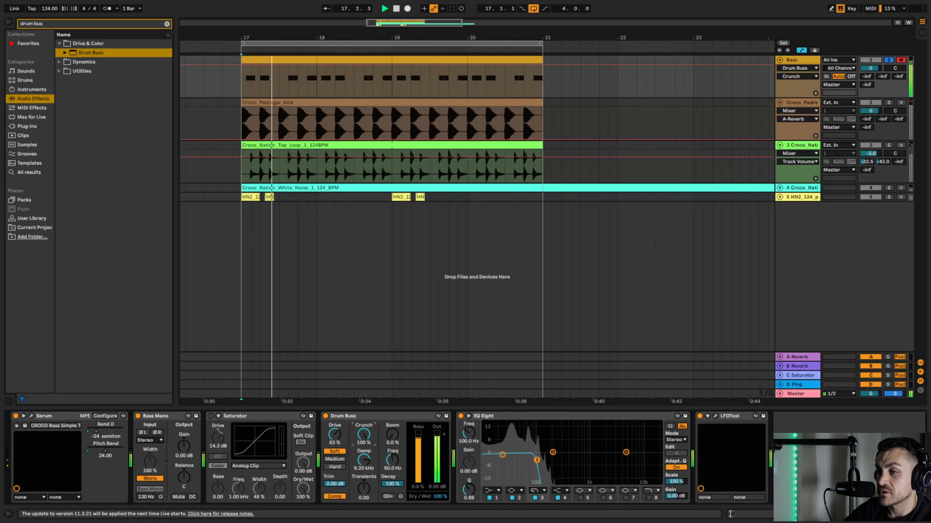
# Step: Compare the bass with Drum Buss bypassed and active, and unsolo the Bass track to hear it in the mix
pyautogui.click(326, 416)
pyautogui.click(326, 416)
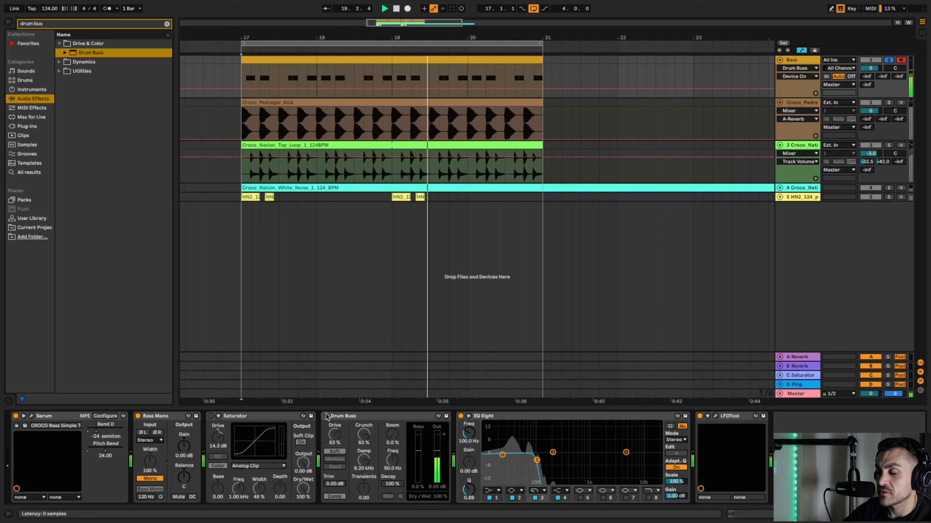
pyautogui.click(889, 61)
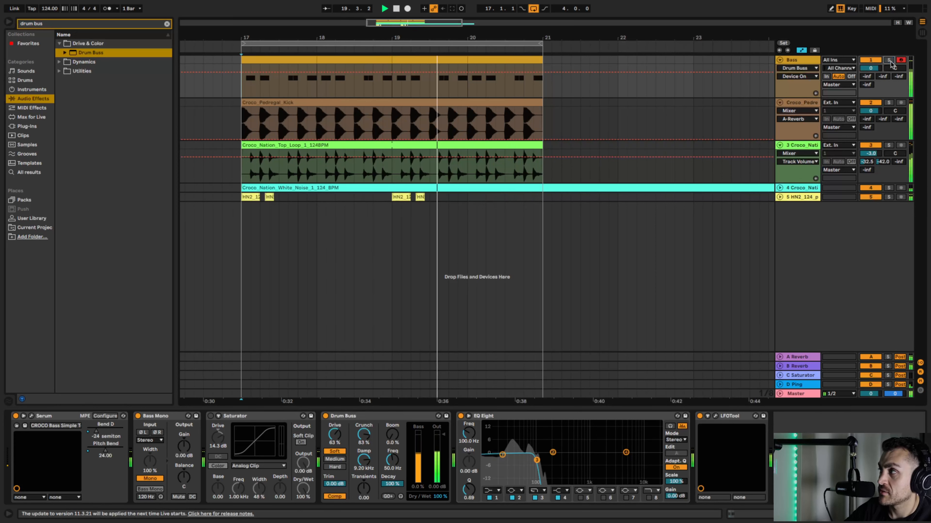
# Step: Bypass Drum Buss and switch the Saturator back on in the Bass chain
pyautogui.click(325, 416)
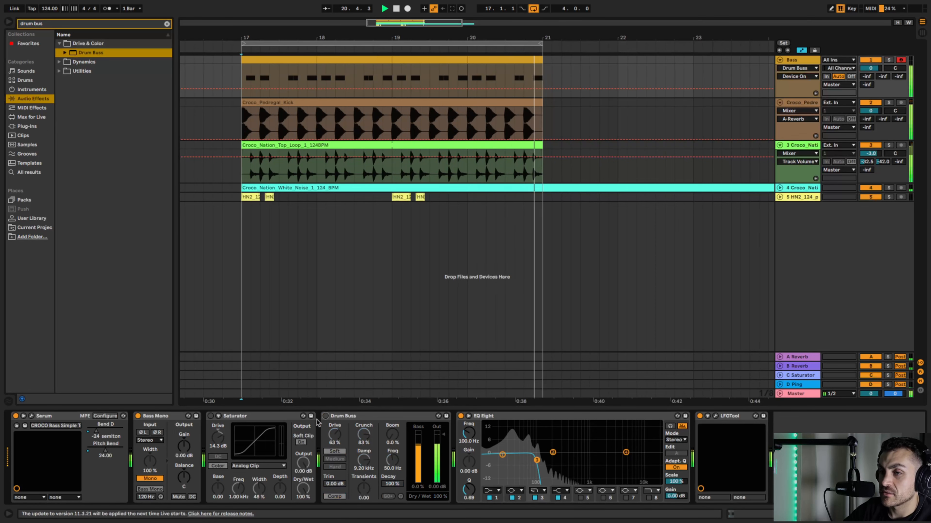
pyautogui.click(210, 416)
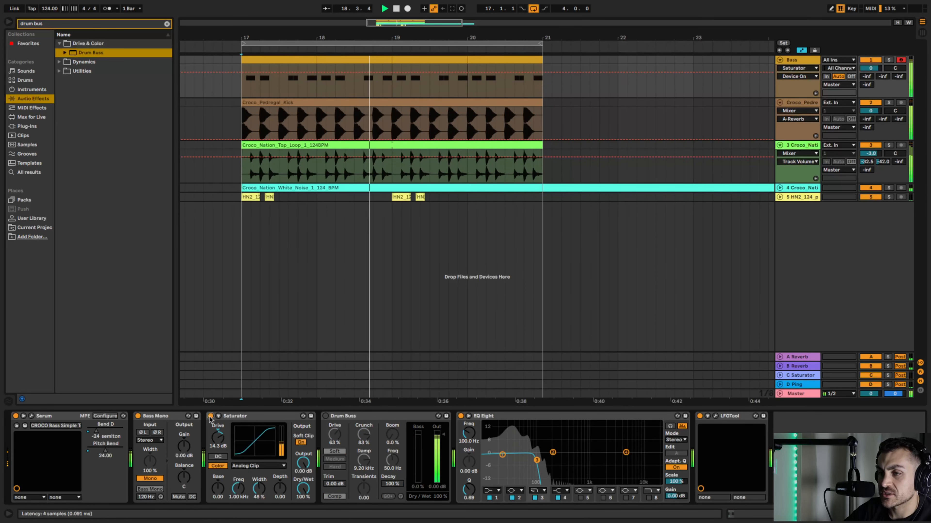
pyautogui.moveTo(665, 74); pyautogui.dragTo(666, 69)
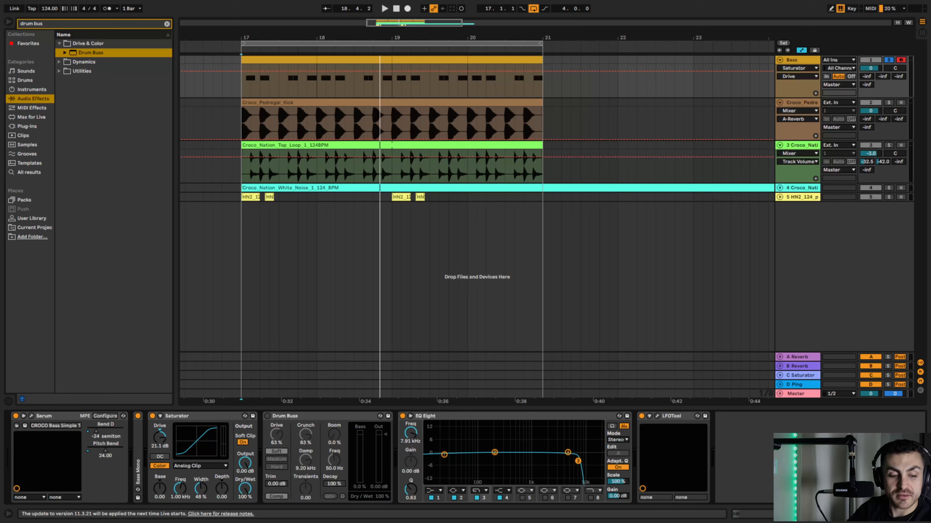
# Step: While the Bass loop plays, lower EQ Eight's low-pass cutoff to about 132 Hz and compare with the EQ bypassed
pyautogui.press('space')
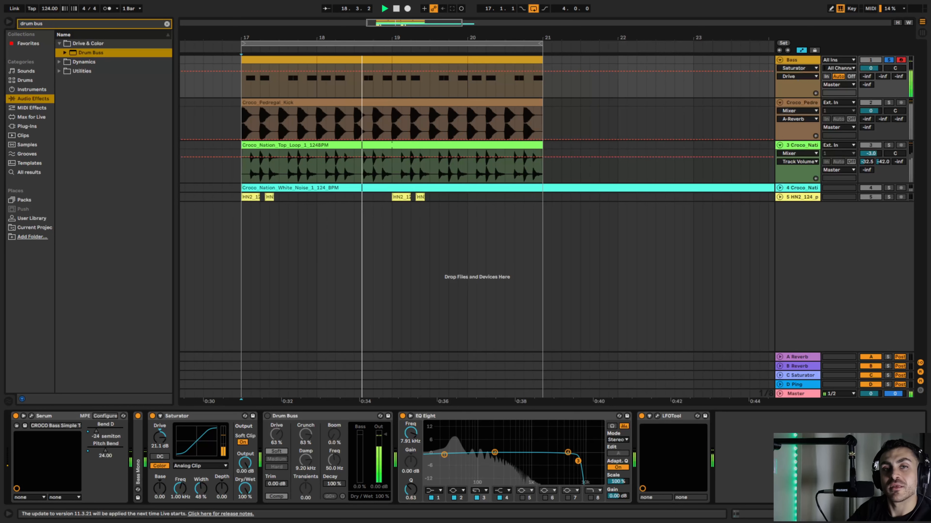
pyautogui.moveTo(578, 461); pyautogui.dragTo(484, 460)
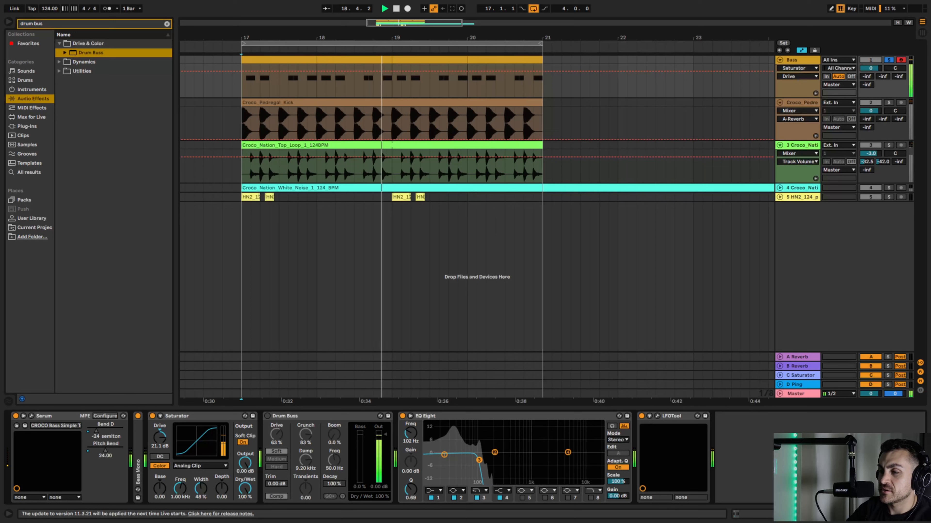
pyautogui.moveTo(482, 459); pyautogui.dragTo(483, 461)
pyautogui.moveTo(483, 462); pyautogui.dragTo(486, 460)
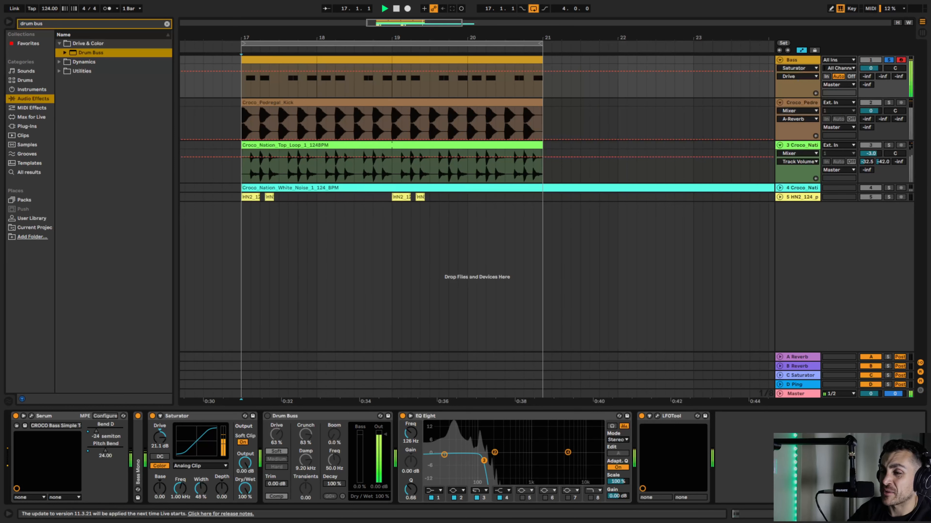
pyautogui.moveTo(485, 460); pyautogui.dragTo(484, 460)
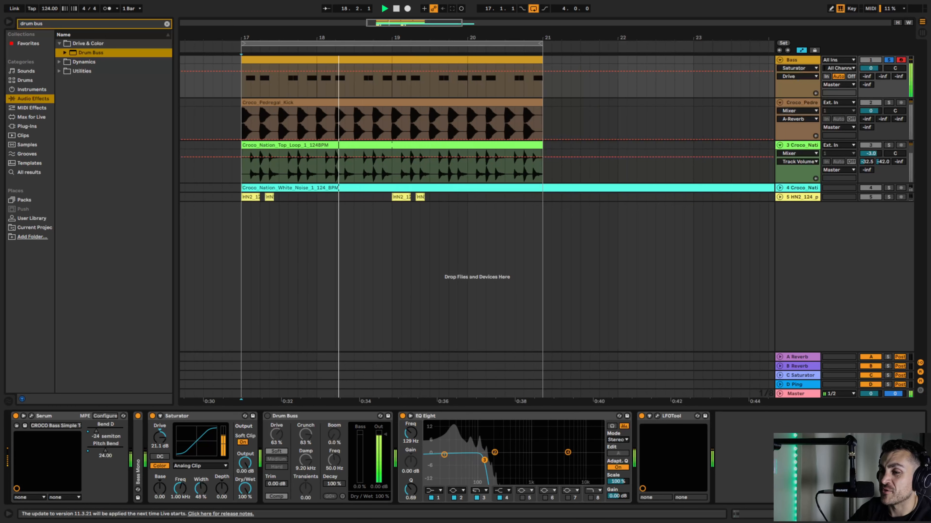
pyautogui.moveTo(484, 460); pyautogui.dragTo(485, 461)
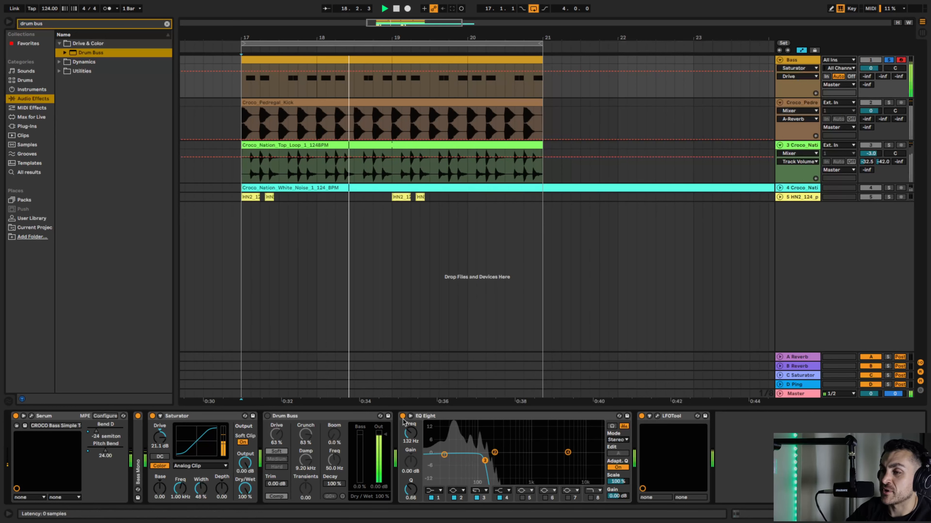
pyautogui.click(403, 417)
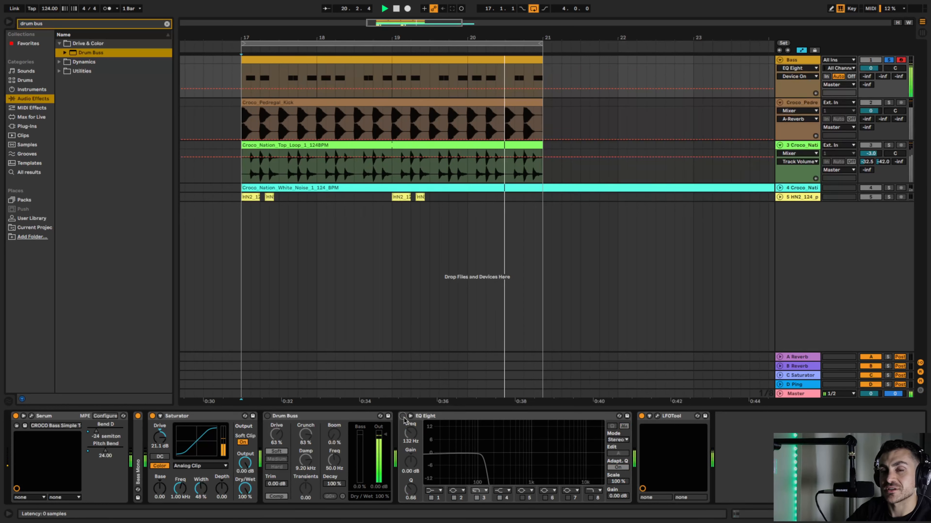
pyautogui.click(403, 417)
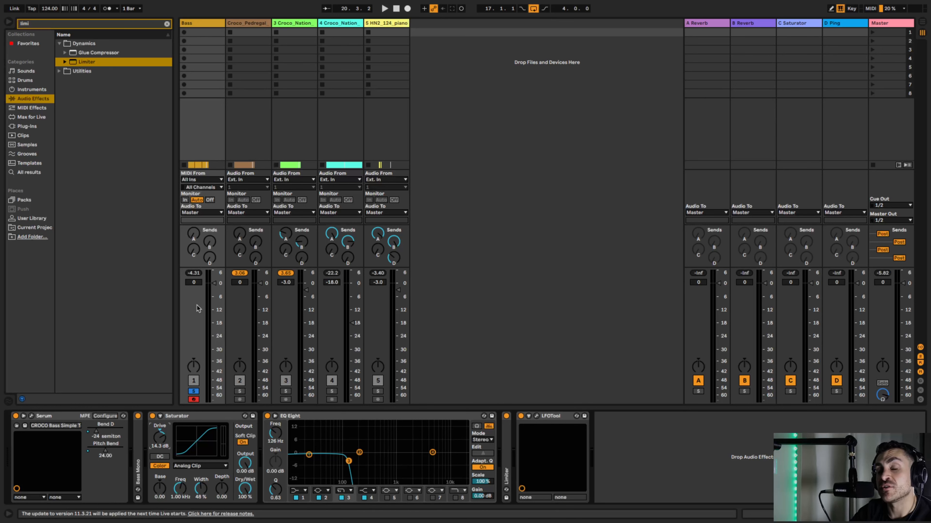
# Step: Play the loop and compare the Bass track's mixer level with the Saturator off and on
pyautogui.click(153, 416)
pyautogui.press('space')
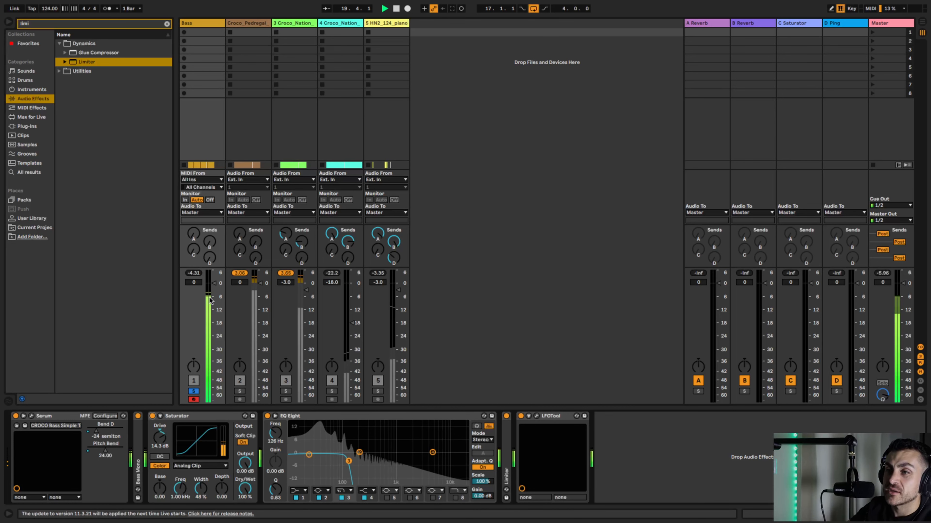
pyautogui.click(153, 416)
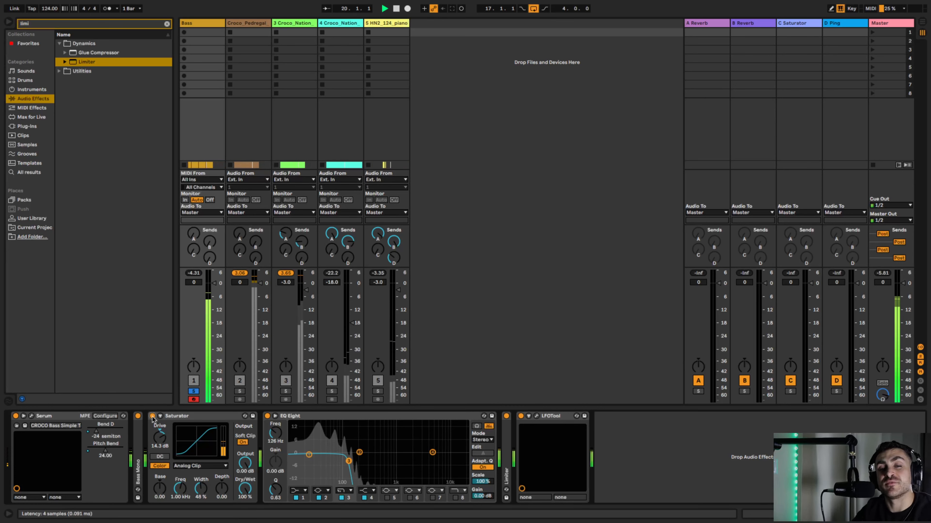